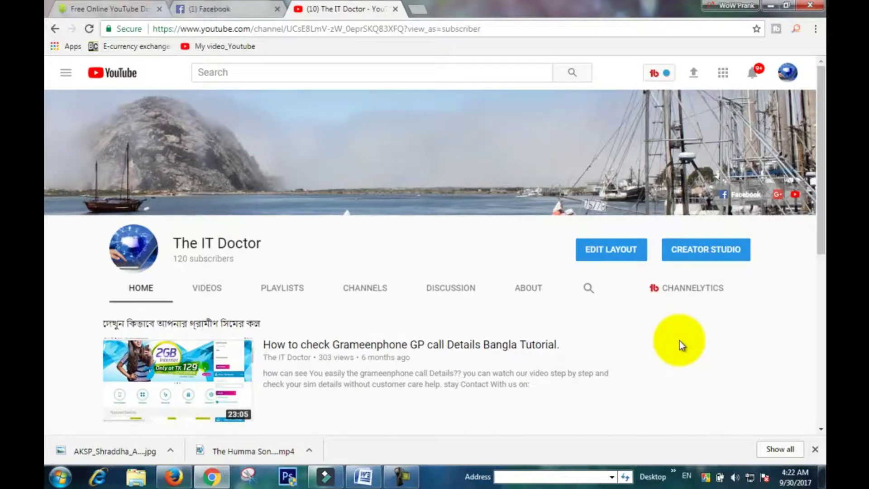
scroll(520, 363, down, 4)
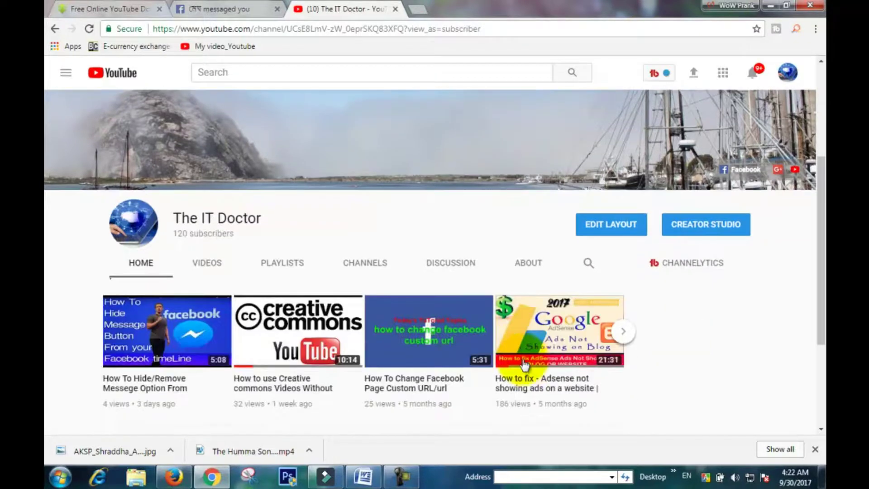
scroll(520, 347, up, 4)
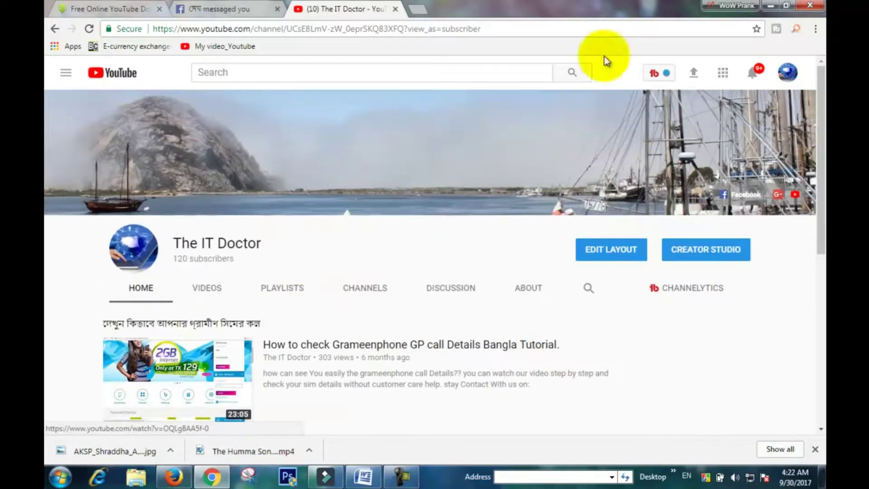
Switch to Filmora and preview the first few seconds of the timeline's video and song clips
click(325, 476)
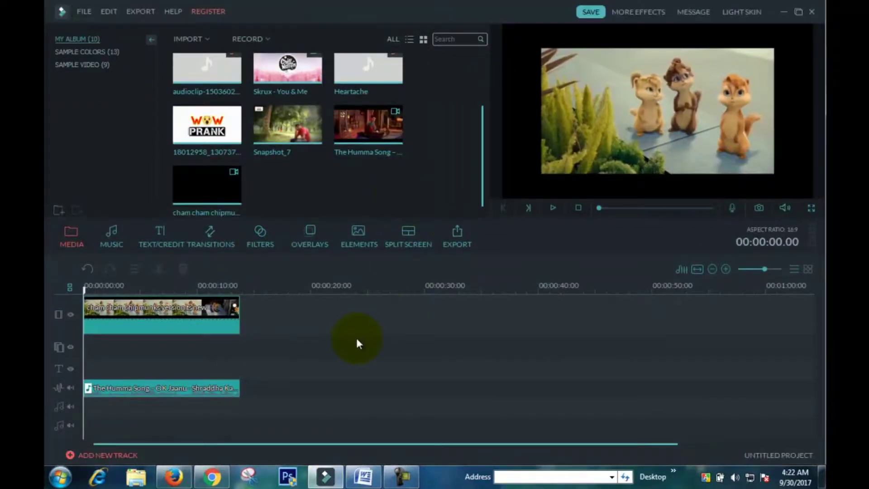
click(185, 319)
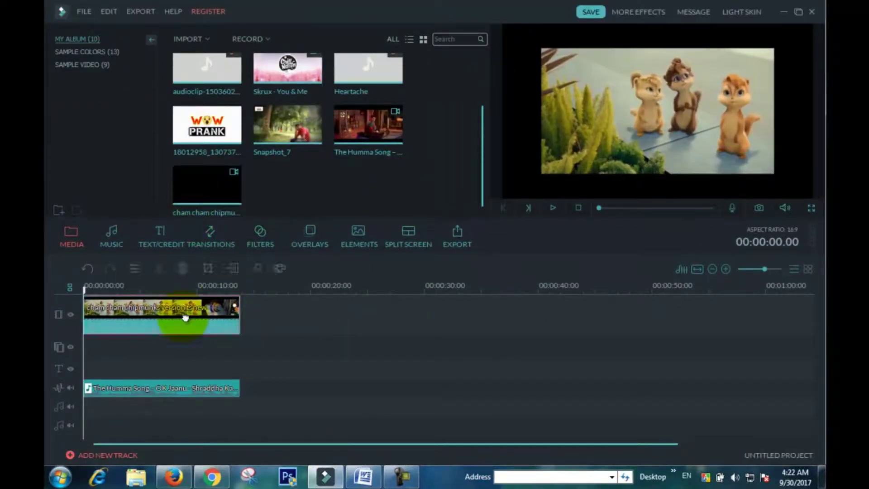
click(192, 389)
click(193, 327)
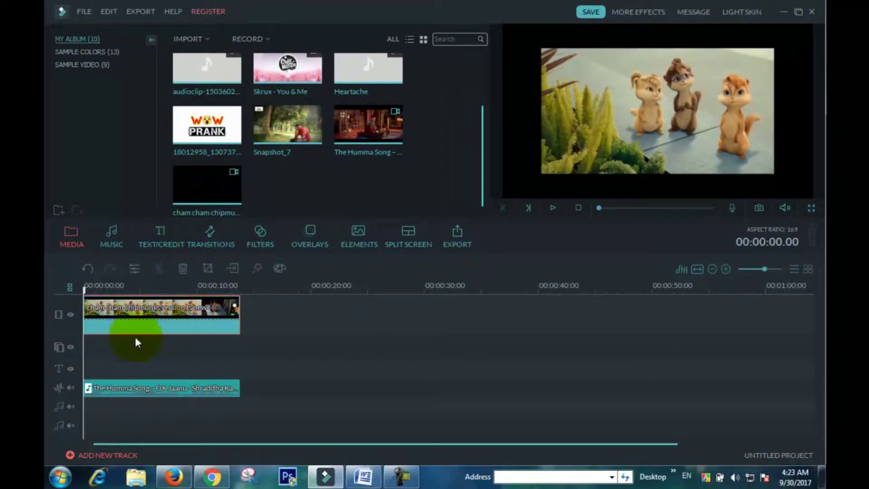
click(554, 207)
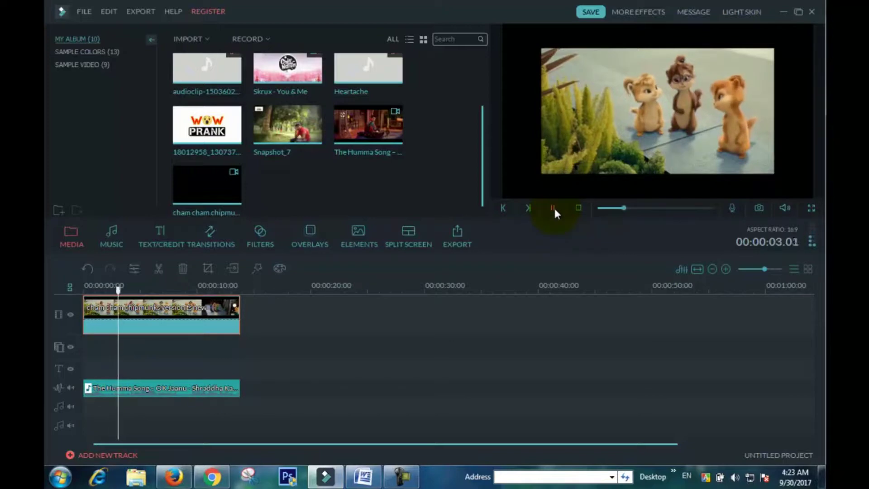
click(554, 208)
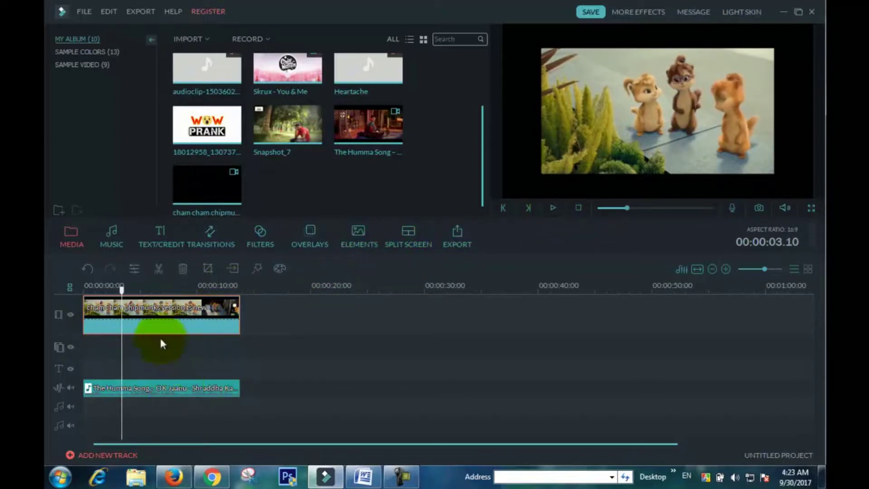
Export the timeline with the trial version as the MP4 "hamma hamma hindi" to D:\filmora rending file\, and close the output dialogs
click(460, 244)
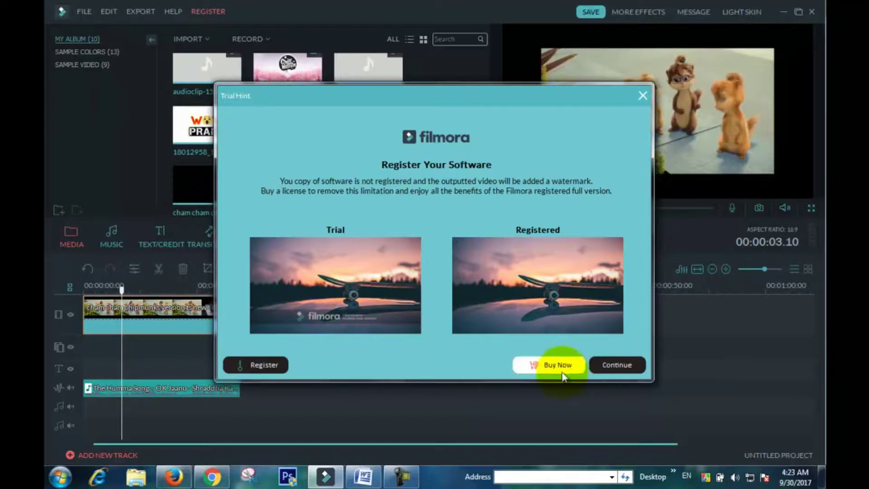
click(618, 365)
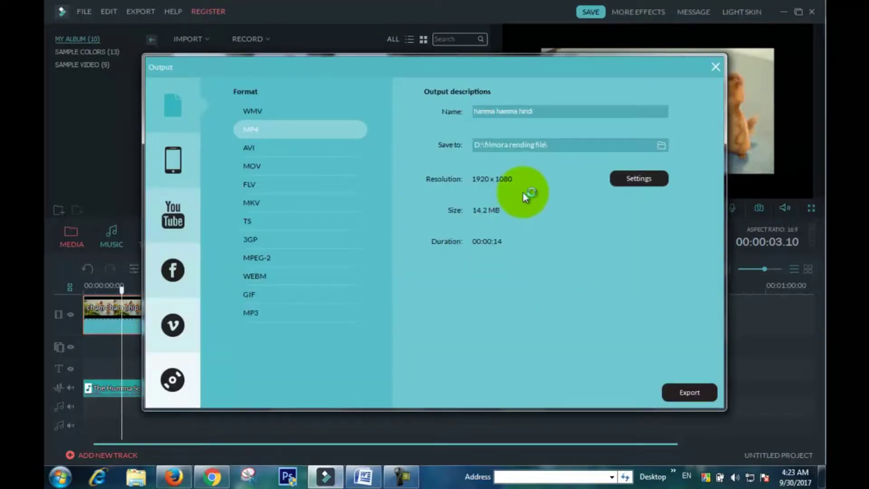
click(549, 112)
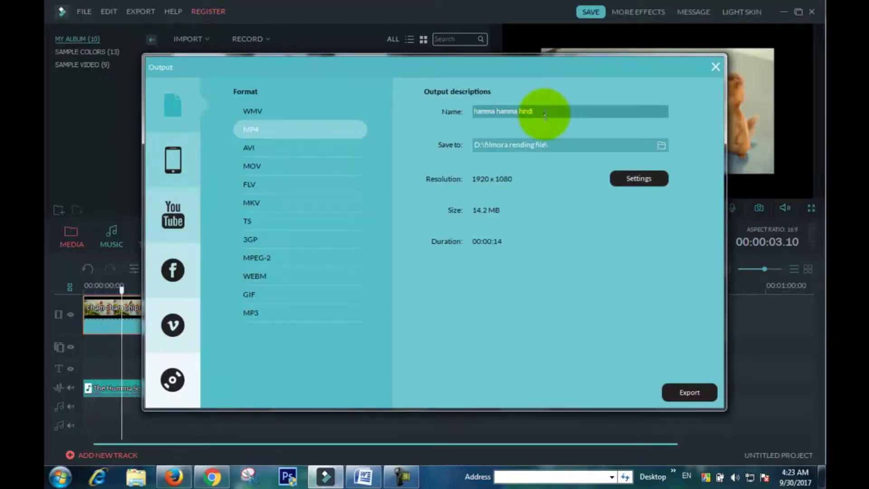
click(692, 392)
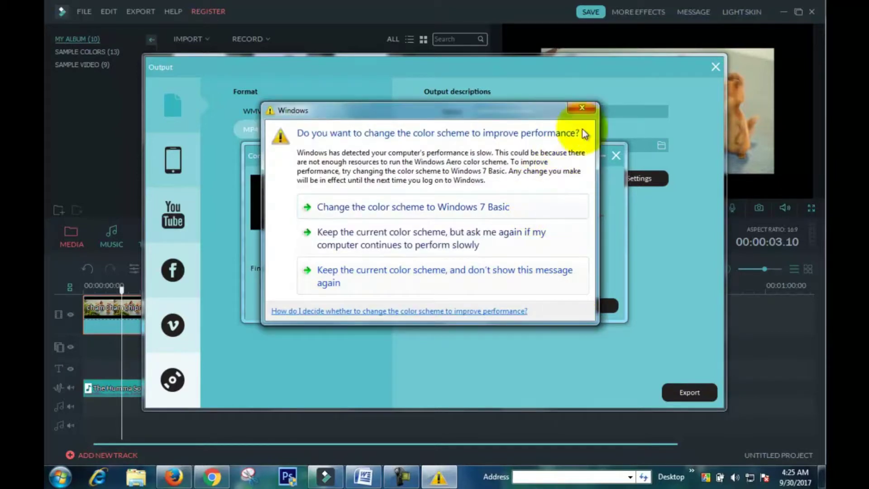
click(583, 107)
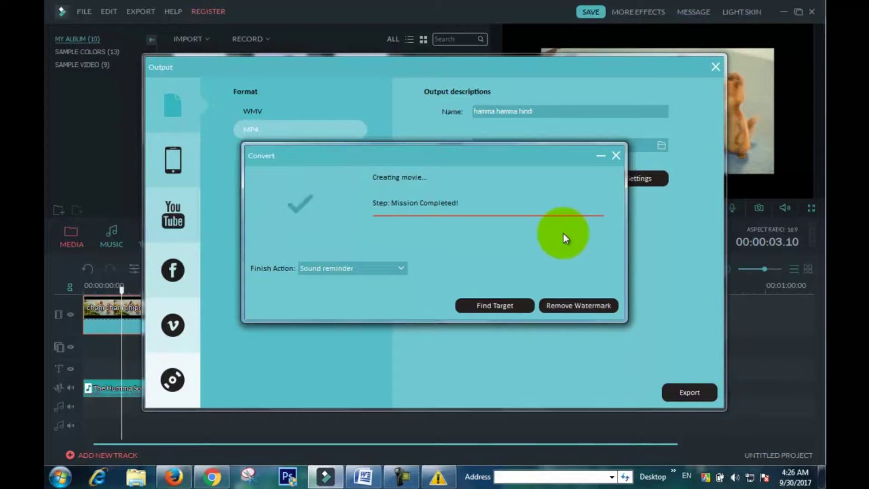
click(616, 156)
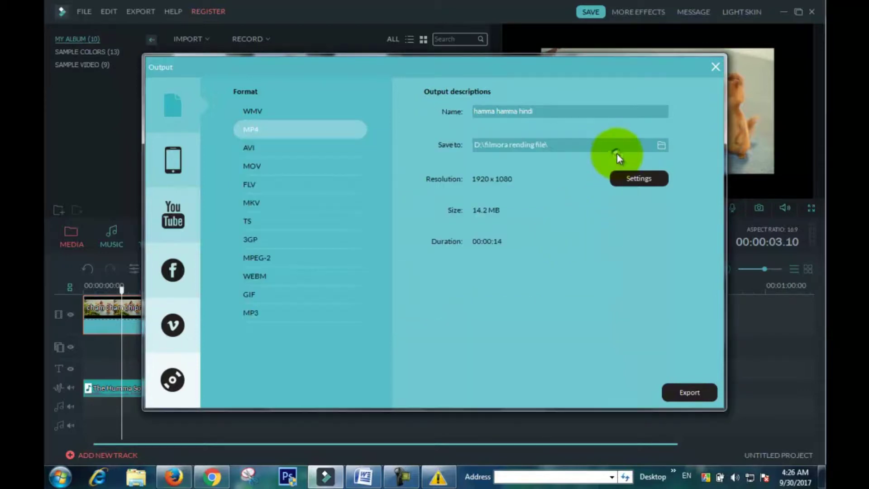
click(716, 67)
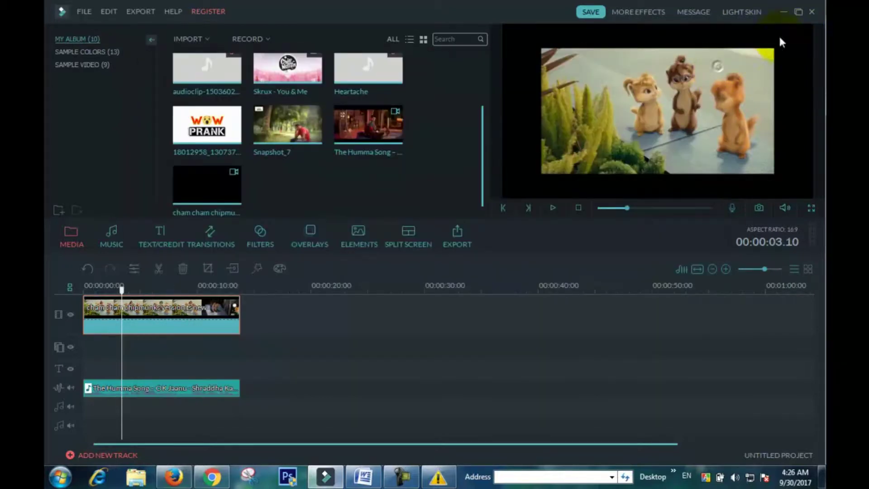
Switch to Windows Explorer and open the "filmora rending file" folder on New Volume (D:)
click(209, 467)
click(136, 479)
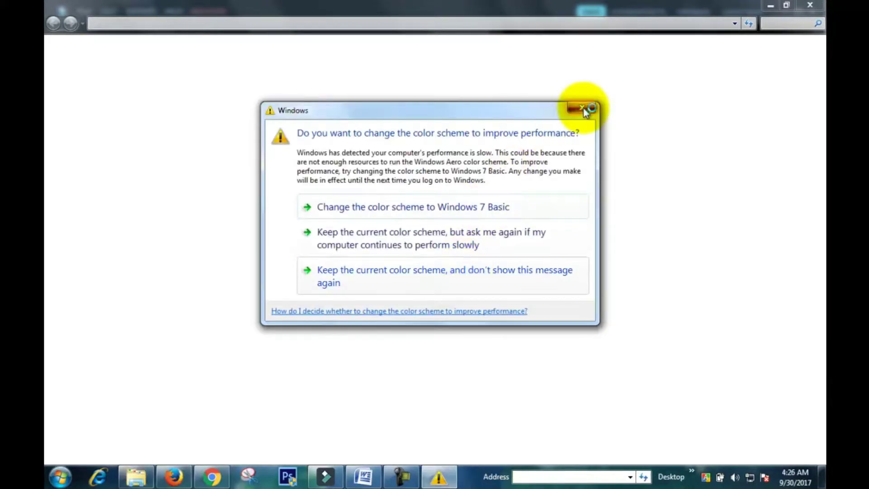
click(585, 110)
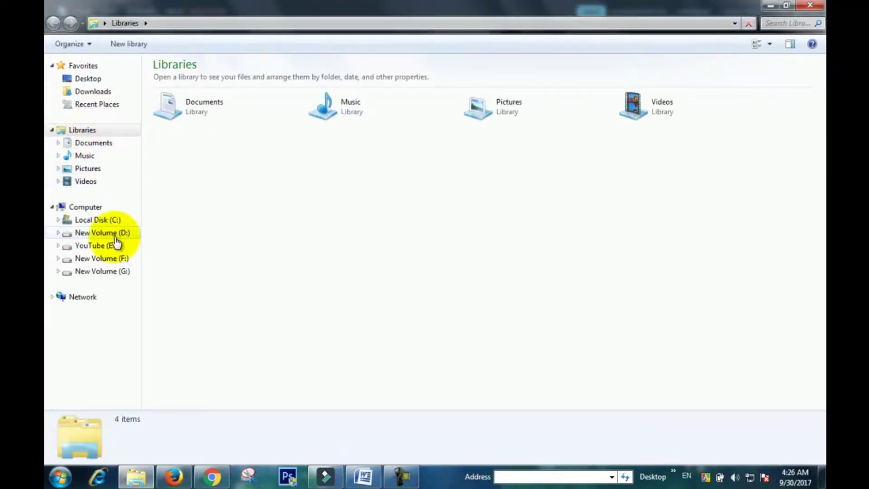
click(116, 235)
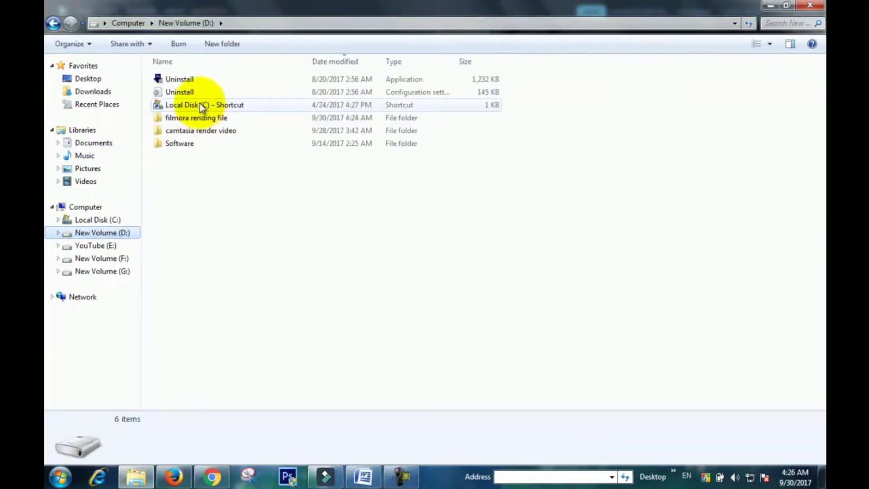
click(201, 118)
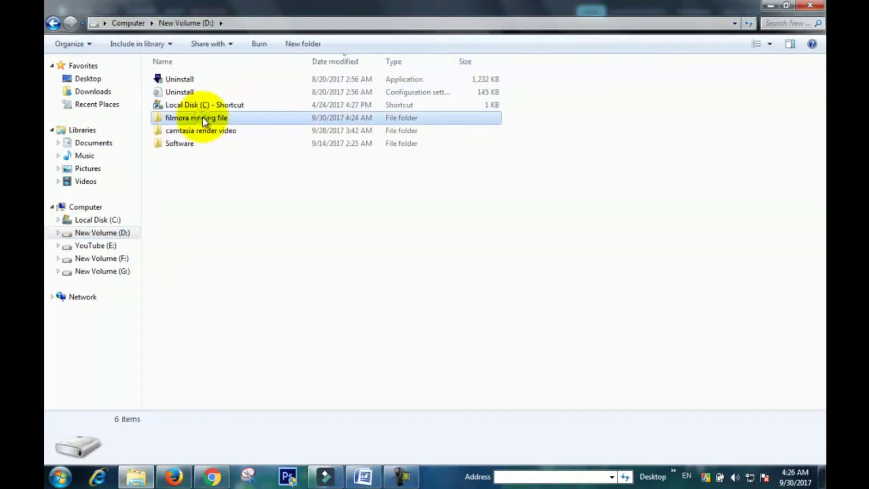
double_click(203, 118)
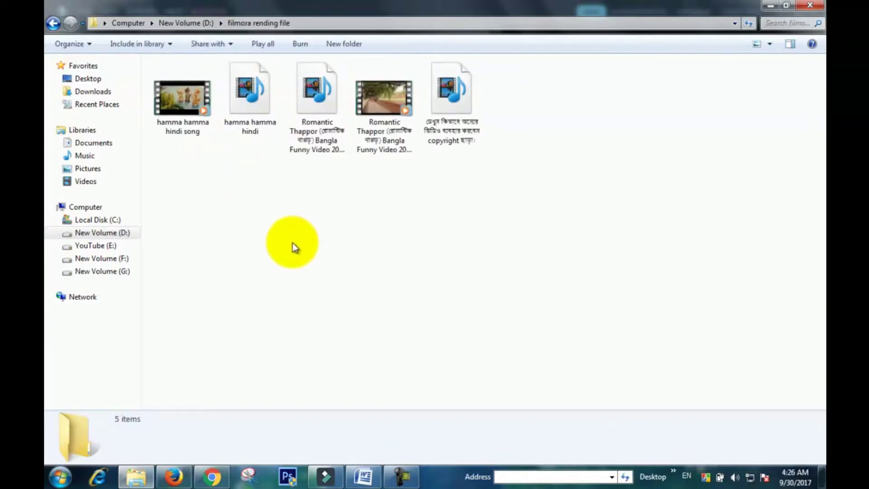
Play the exported "hamma hamma hindi" video to check it for a watermark, then close the player
click(185, 136)
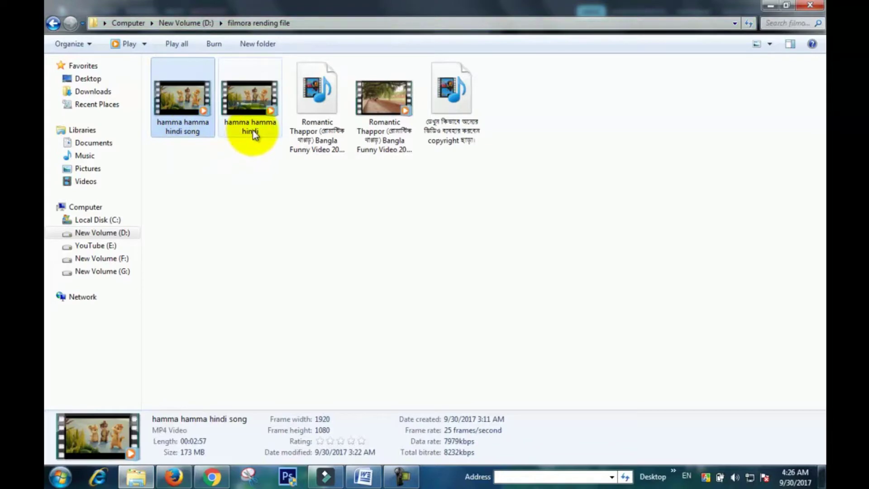
click(255, 116)
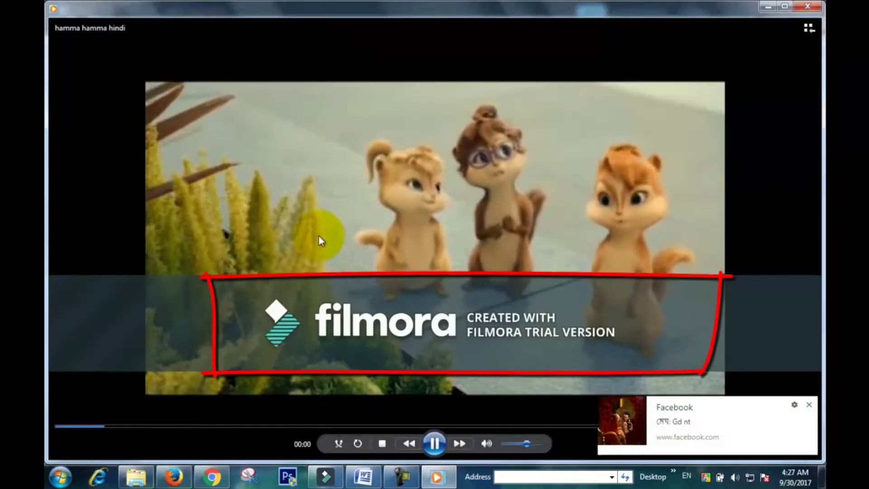
click(809, 404)
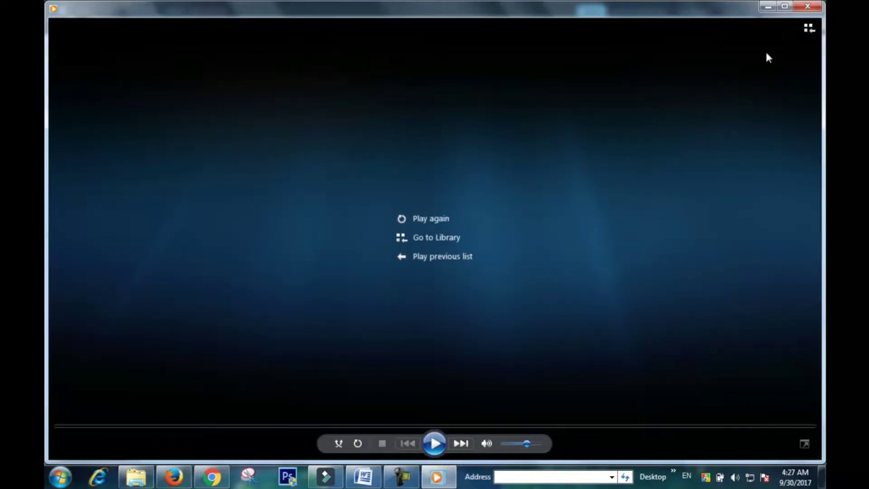
click(808, 6)
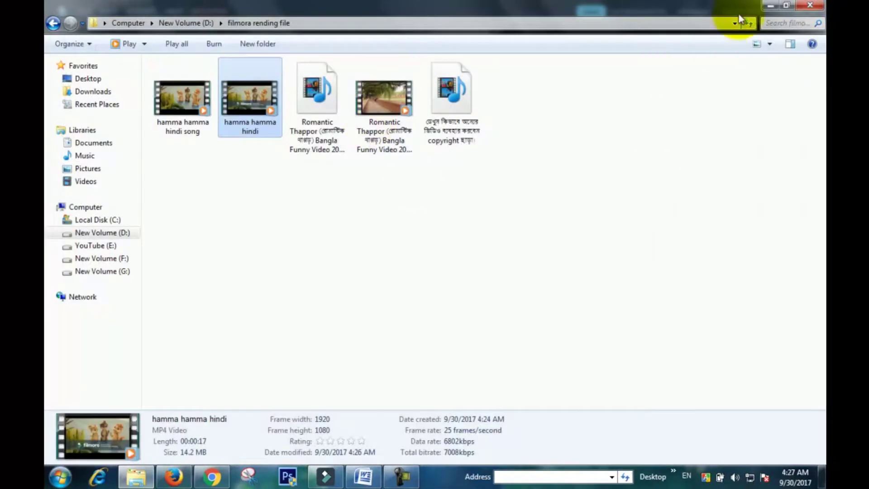
Return to Filmora, start an export with the playhead at 8 seconds, and open the registration form from the trial notice
click(767, 6)
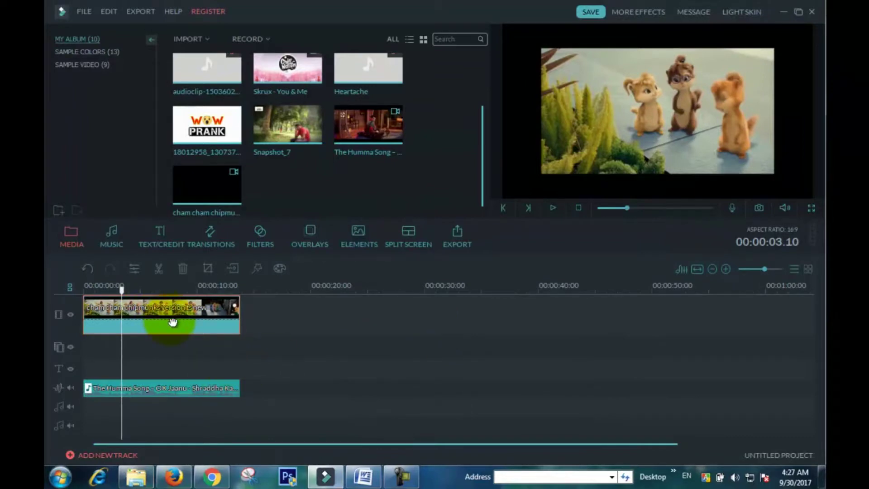
click(175, 293)
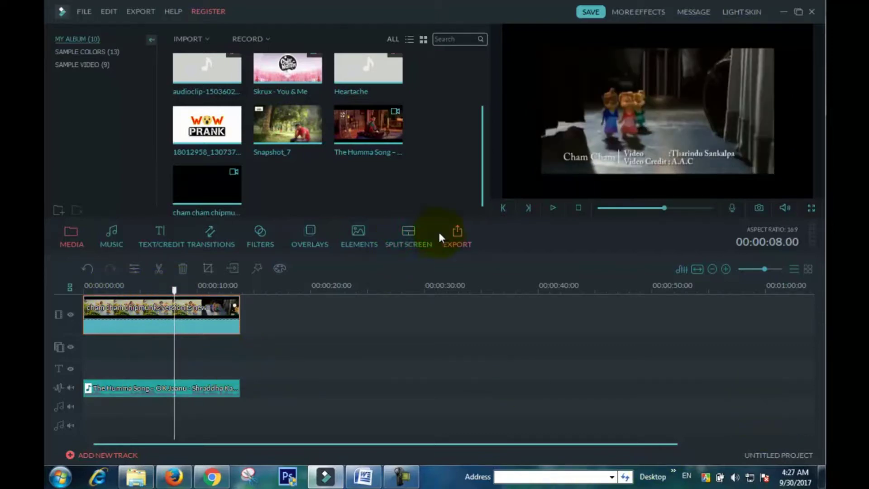
click(458, 240)
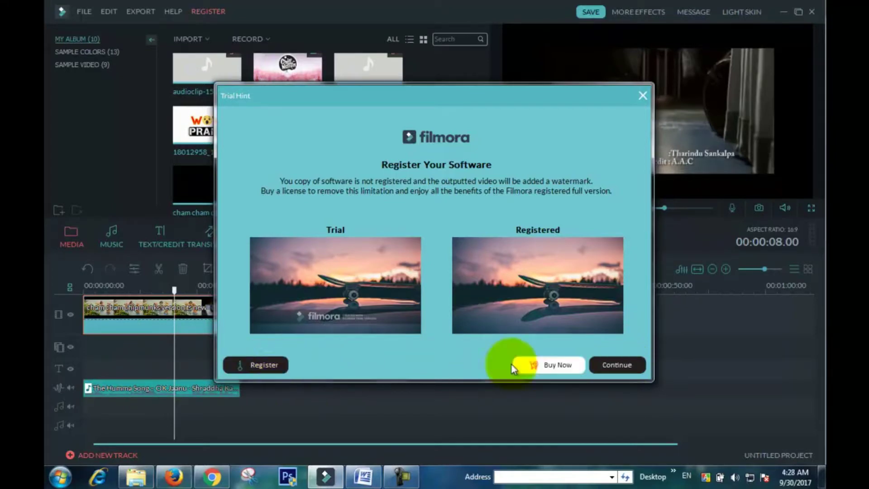
click(268, 363)
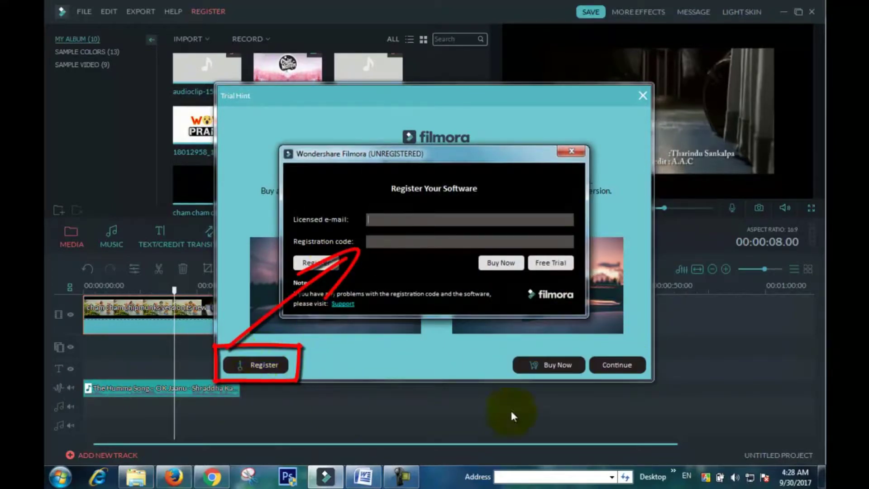
click(630, 372)
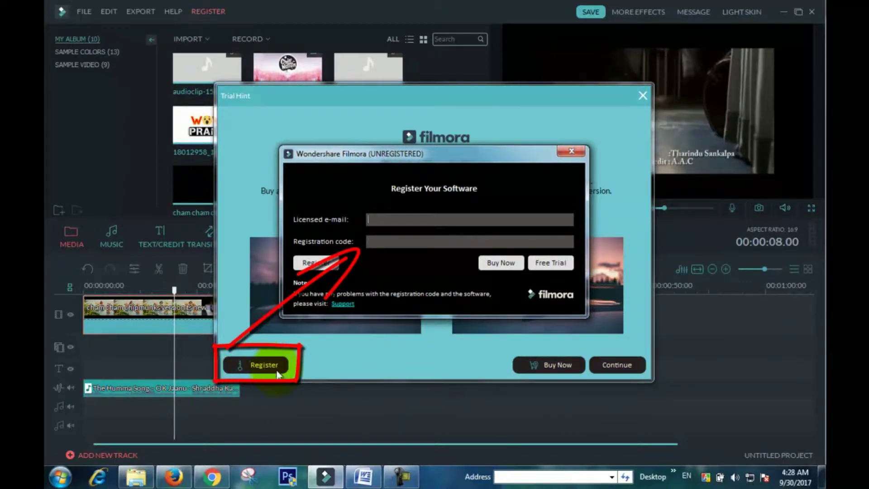
click(390, 218)
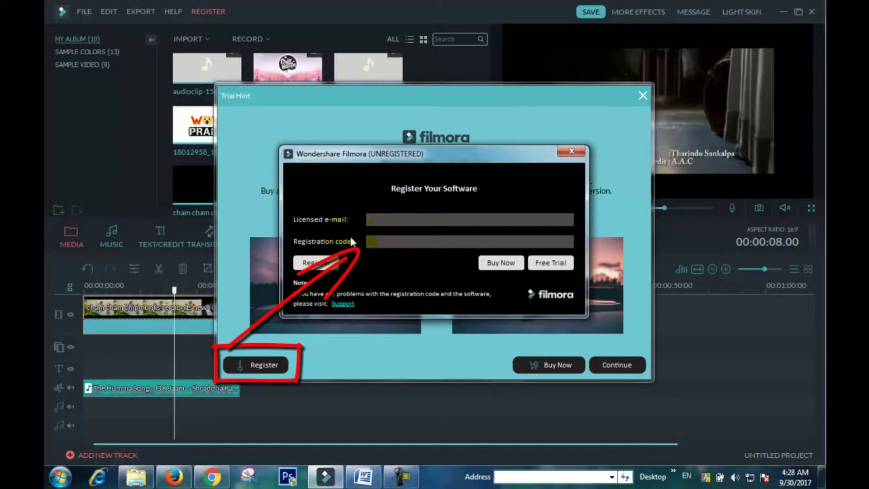
Switch to the Word document with the registration details and copy the first listed e-mail address
click(362, 477)
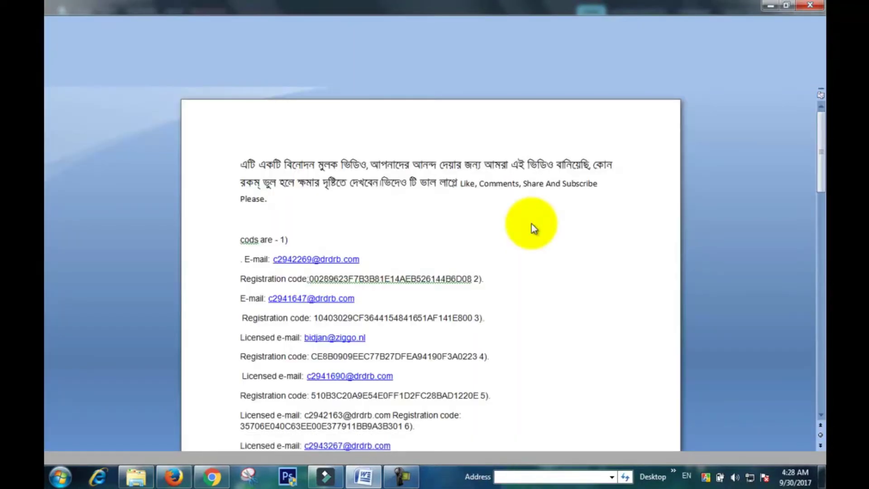
scroll(509, 241, down, 10)
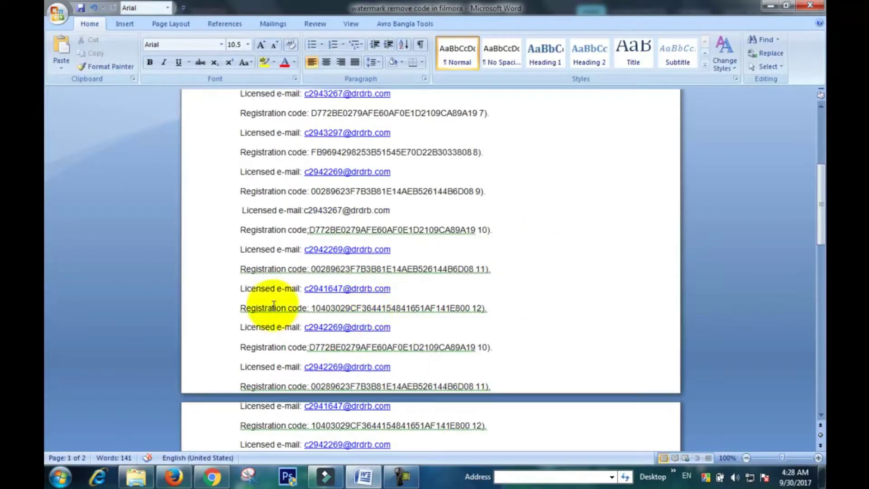
scroll(410, 276, up, 5)
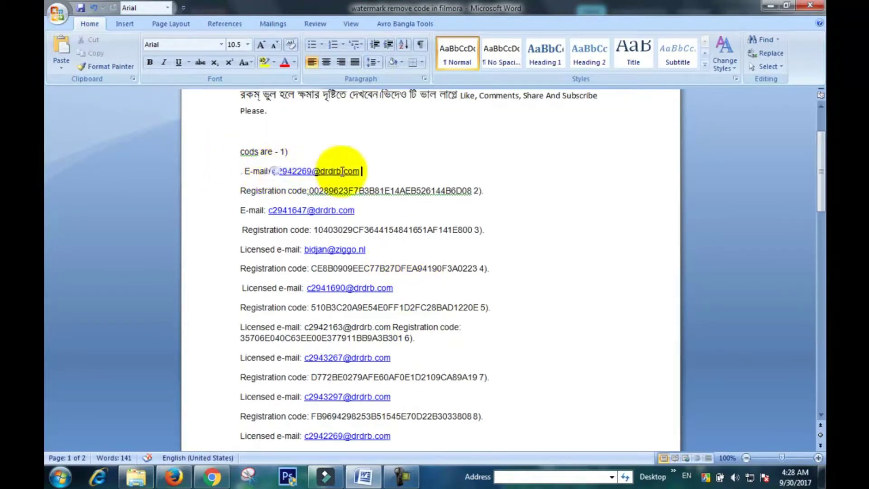
double_click(378, 169)
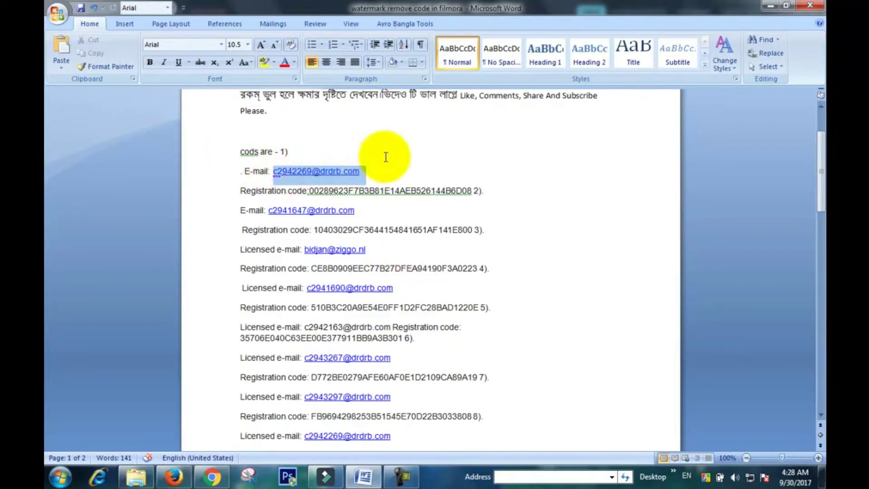
click(384, 155)
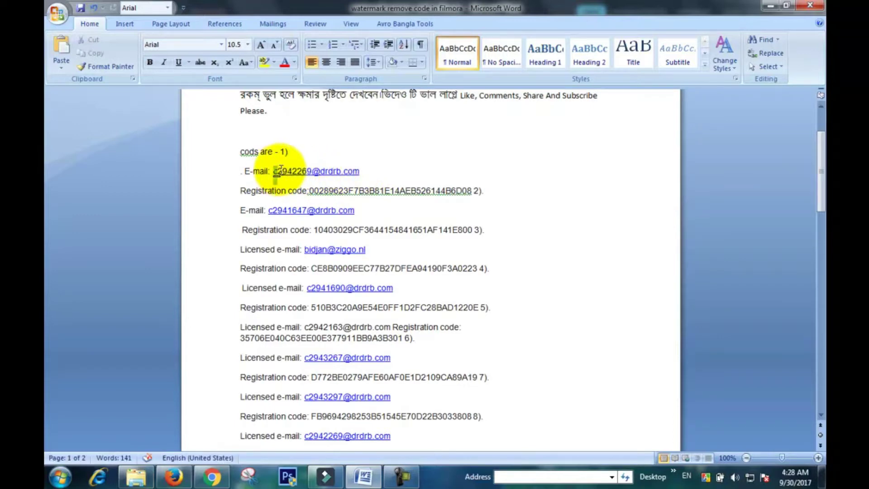
drag(273, 170, 355, 172)
right_click(349, 169)
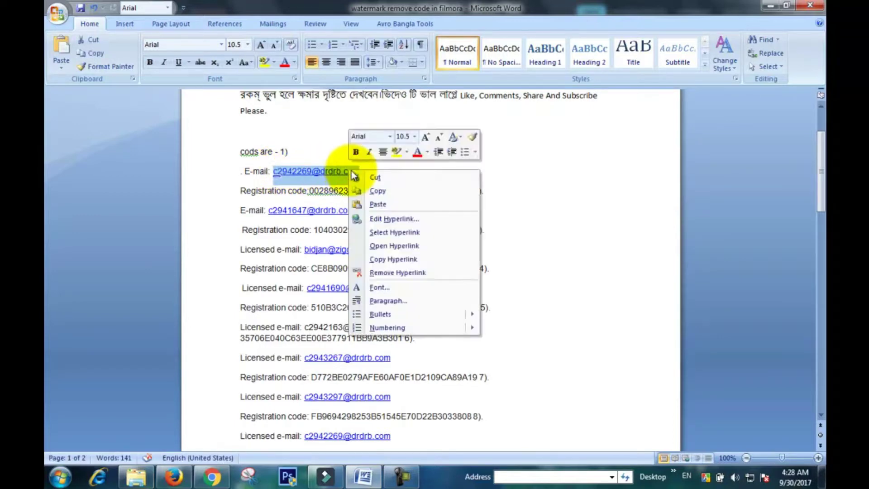
click(375, 192)
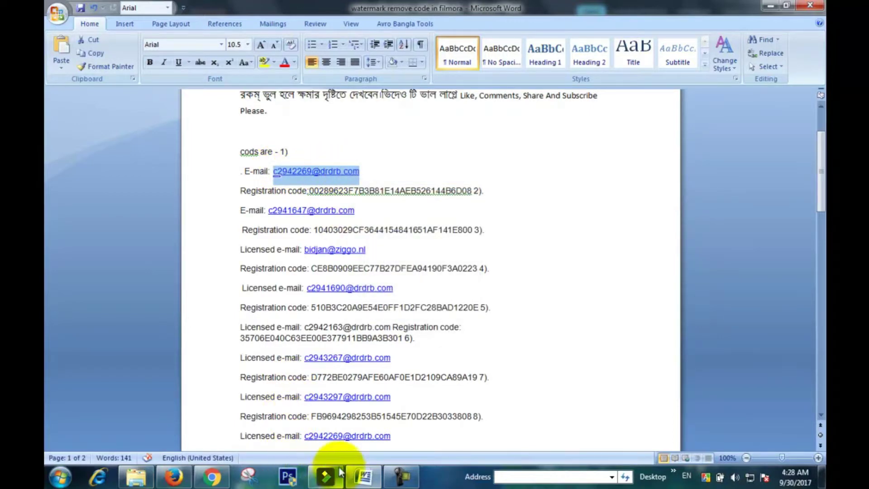
Return to Filmora and paste the copied address as the licensed e-mail in the registration form
click(332, 483)
right_click(412, 219)
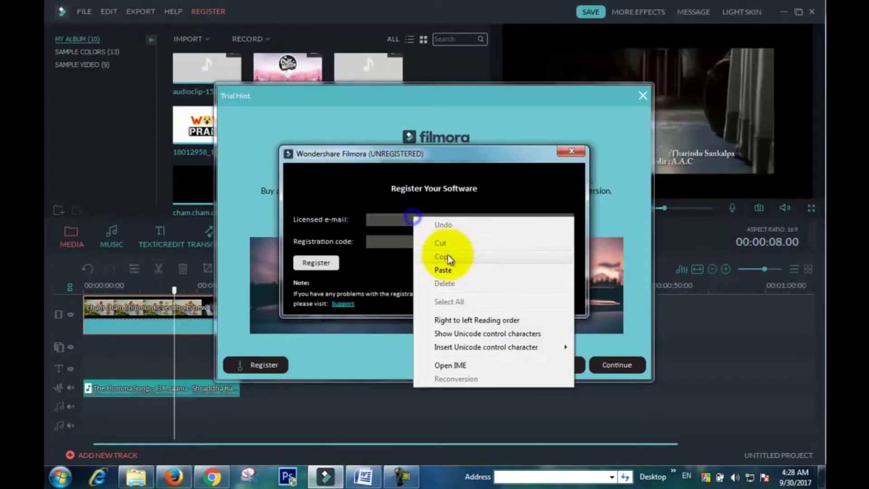
click(447, 270)
click(385, 240)
Switch back to Word and copy the registration code listed under the first e-mail address
click(326, 476)
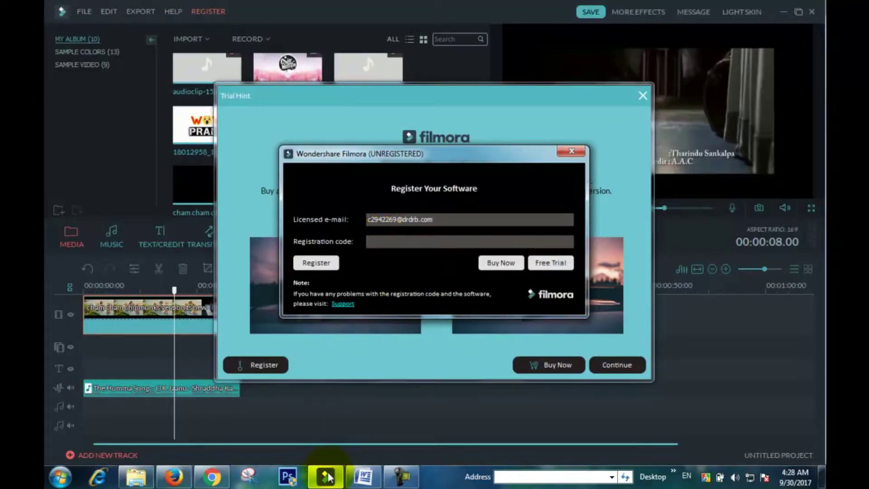
mouse_move(327, 476)
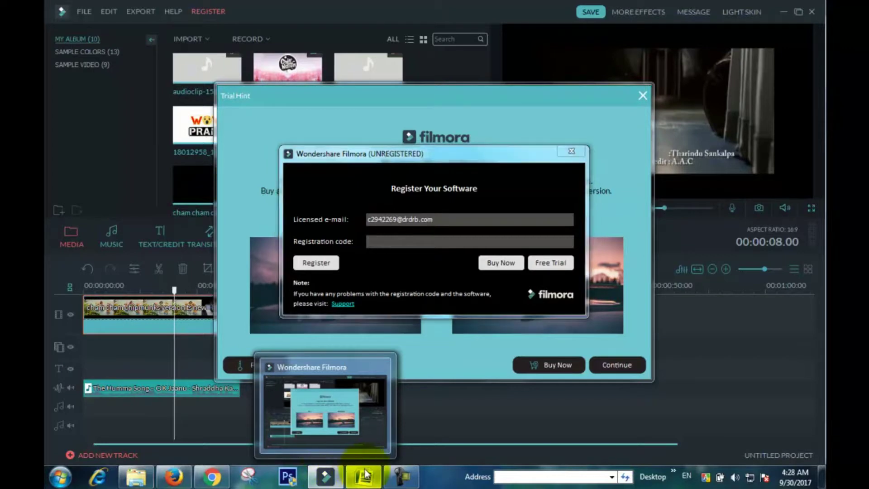
click(364, 477)
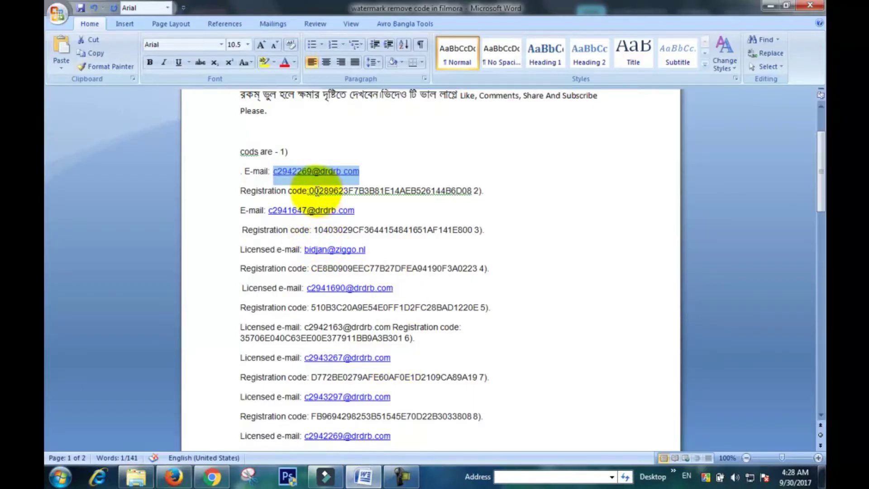
drag(309, 191, 476, 191)
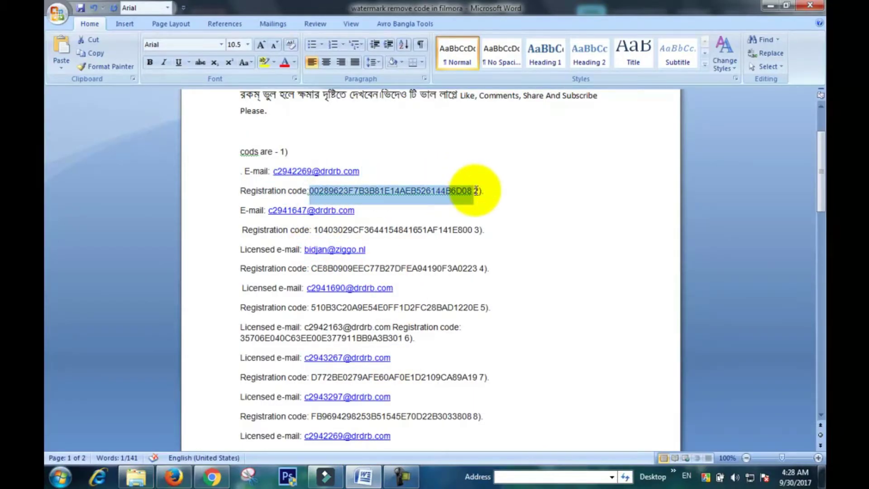
right_click(464, 197)
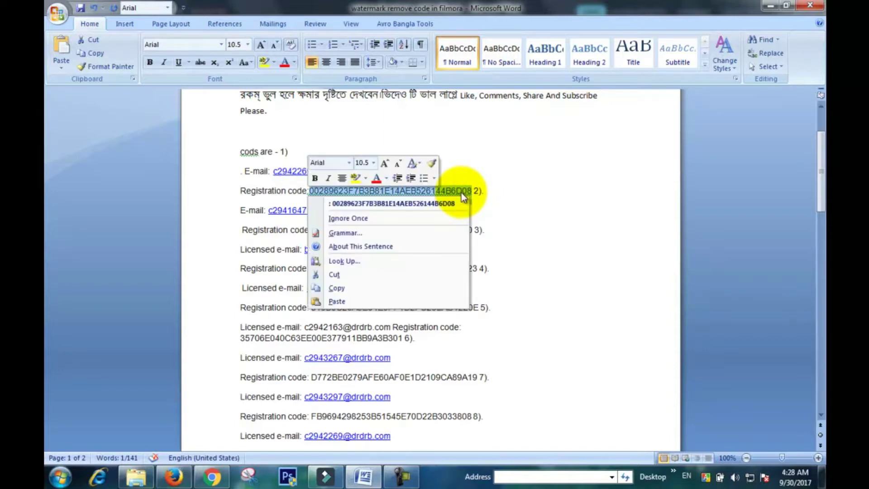
click(338, 288)
Return to Filmora, paste the registration code into the form, try to register, and close the resulting notice
click(325, 476)
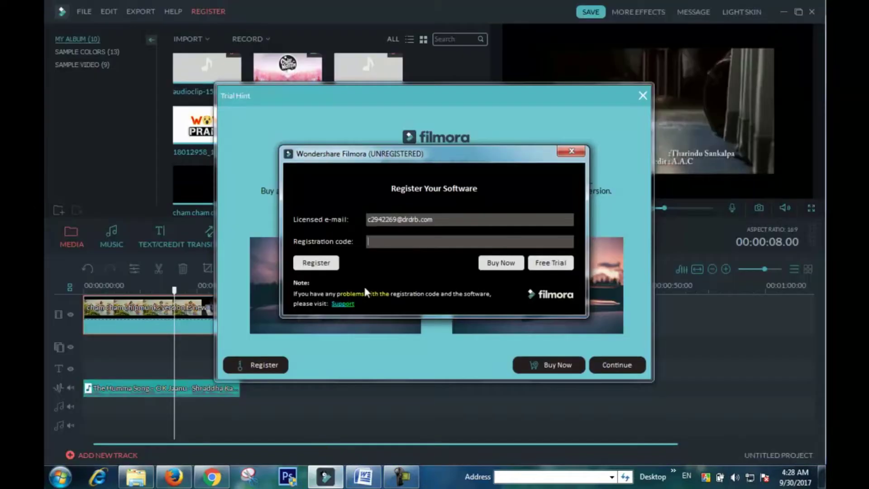
right_click(396, 240)
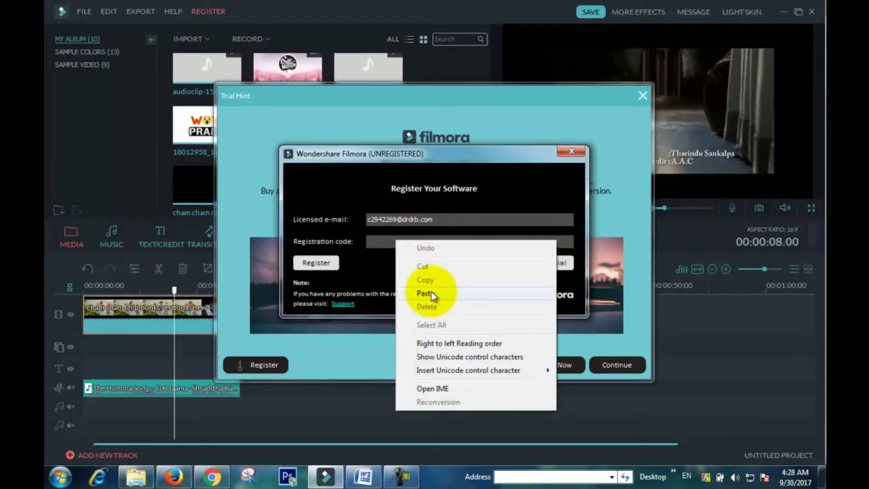
click(429, 293)
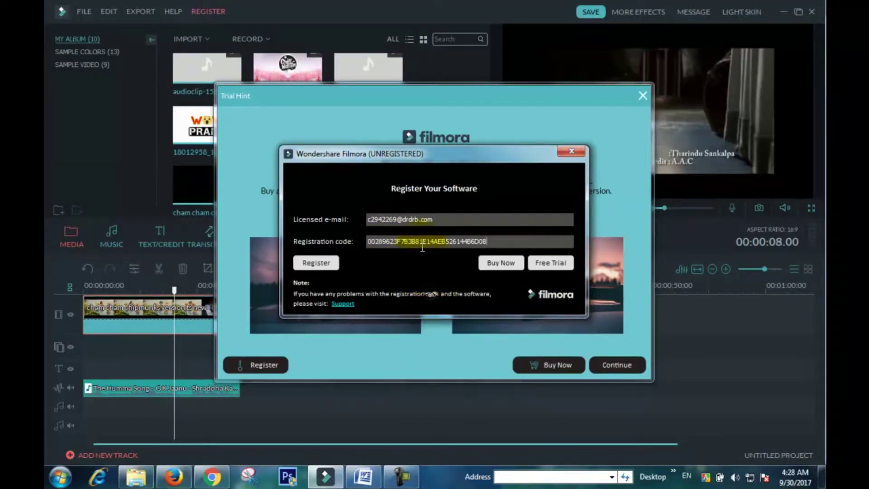
click(316, 265)
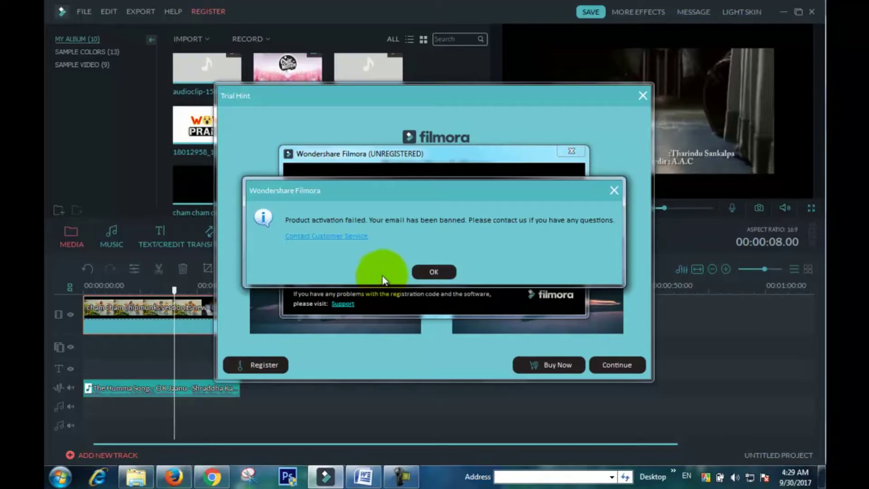
click(434, 273)
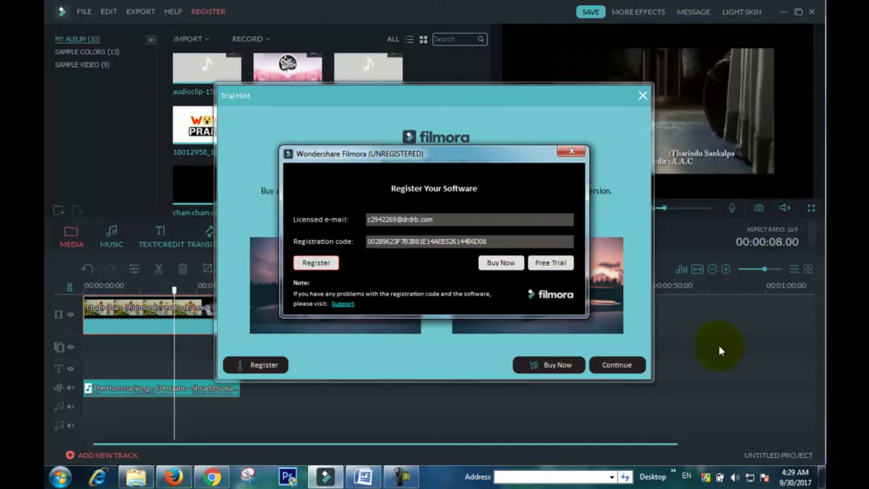
Open the network adapter settings from the Network and Sharing Center and disable the Local Area Connection
right_click(759, 476)
click(756, 469)
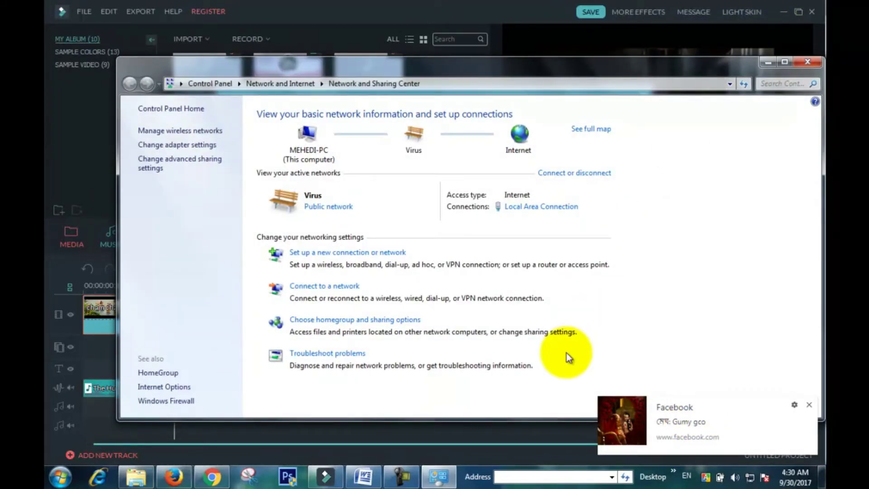
click(187, 146)
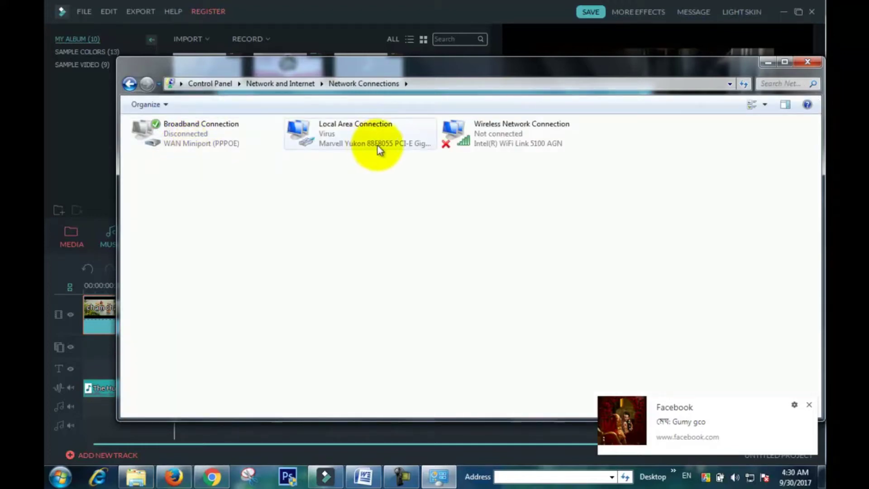
click(408, 144)
right_click(420, 159)
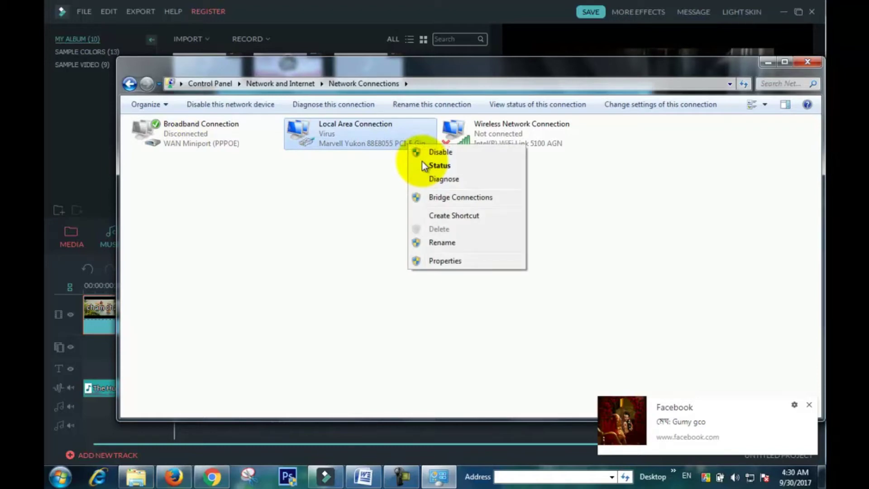
click(435, 154)
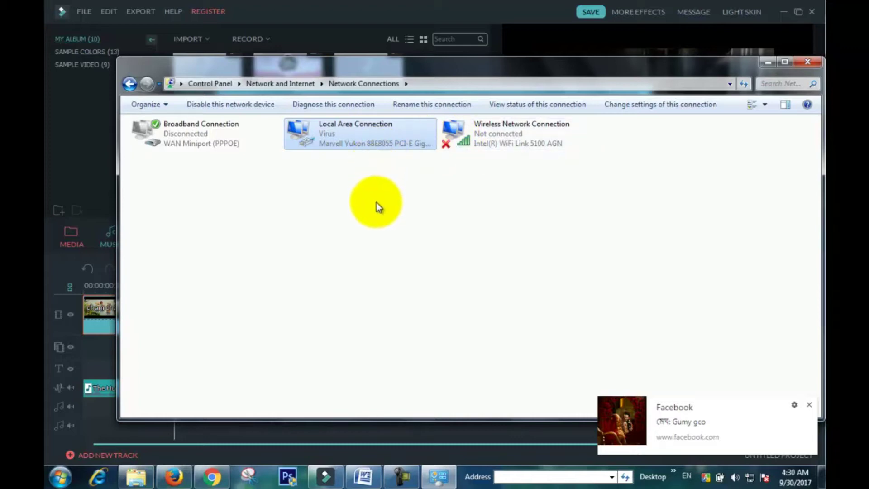
click(809, 406)
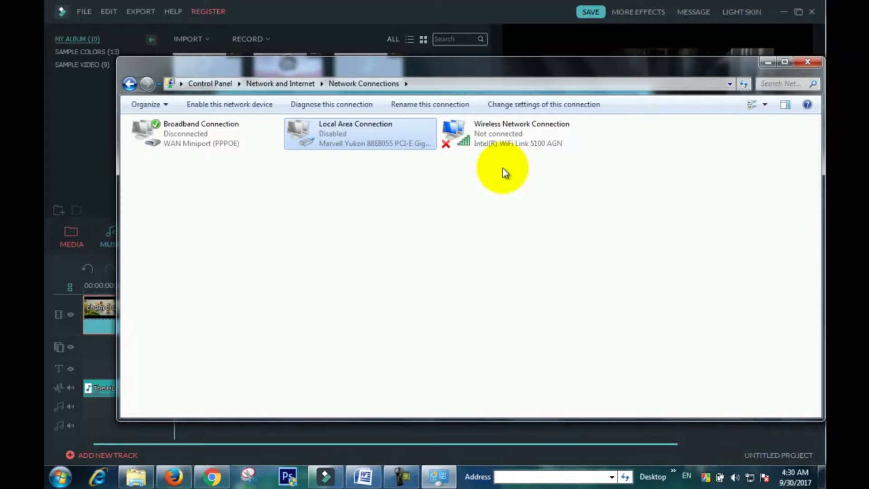
Minimize the Network Connections window, submit the Filmora registration form again, and close the resulting notice
click(769, 62)
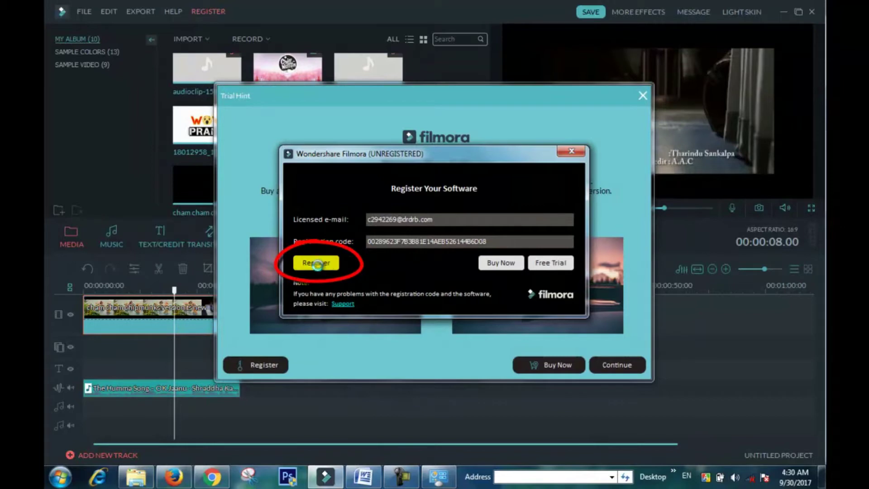
click(318, 267)
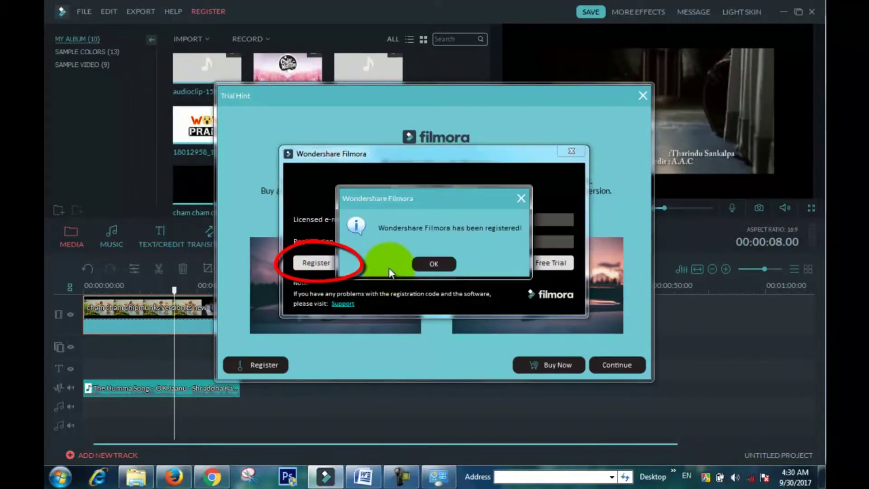
click(434, 264)
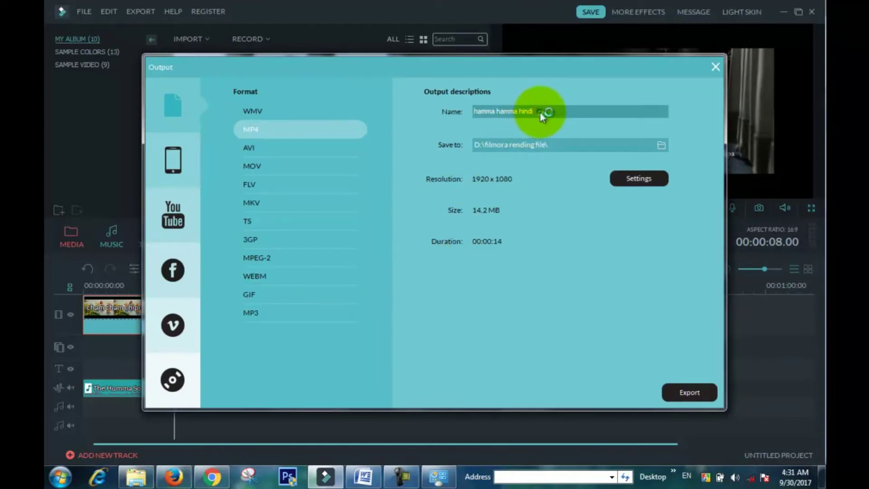
Name the MP4 output "song" and try to export it to D:\filmora rending file\
drag(554, 111, 150, 200)
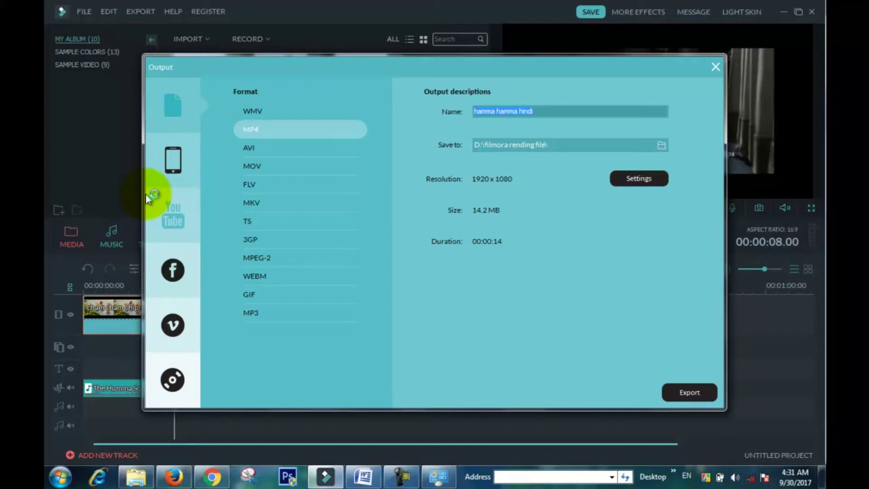
text(song)
click(693, 393)
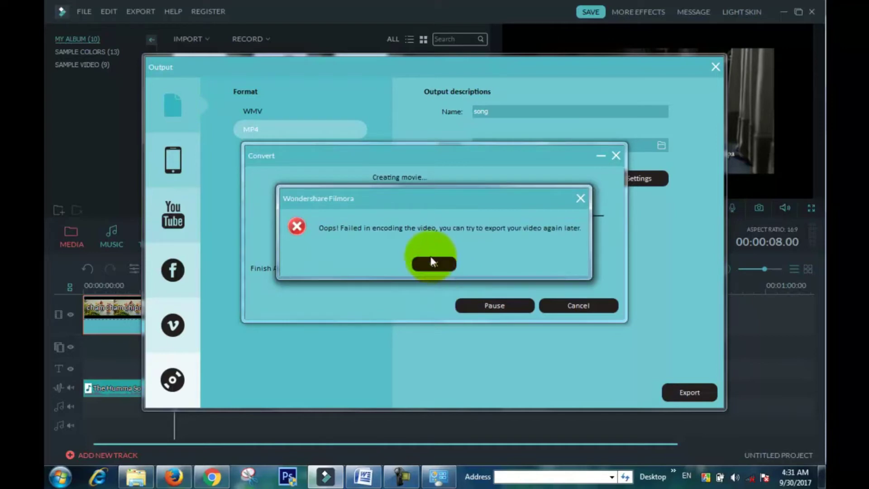
click(433, 264)
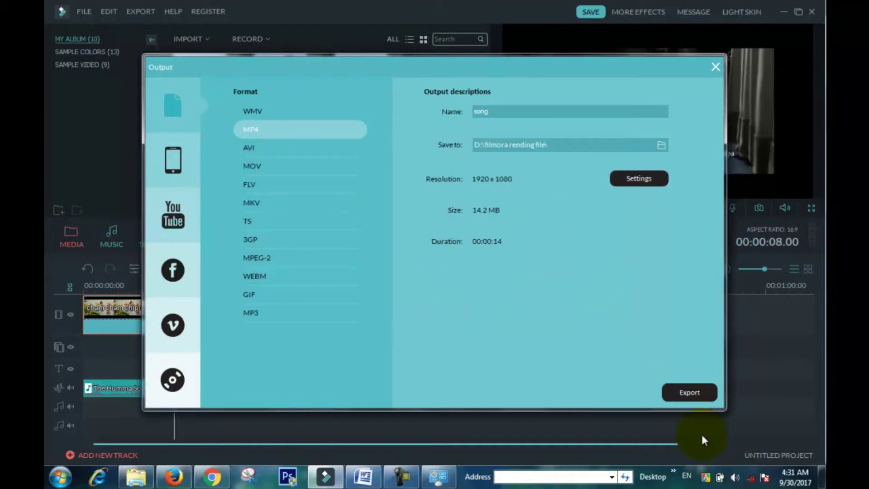
Retry the "song" export, dismiss the Windows color scheme prompt, and close the Convert and Output dialogs
click(690, 392)
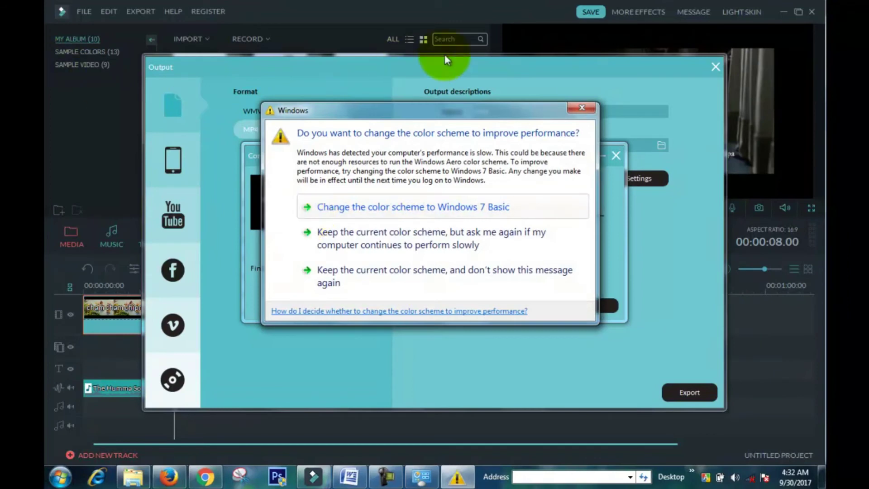
click(582, 107)
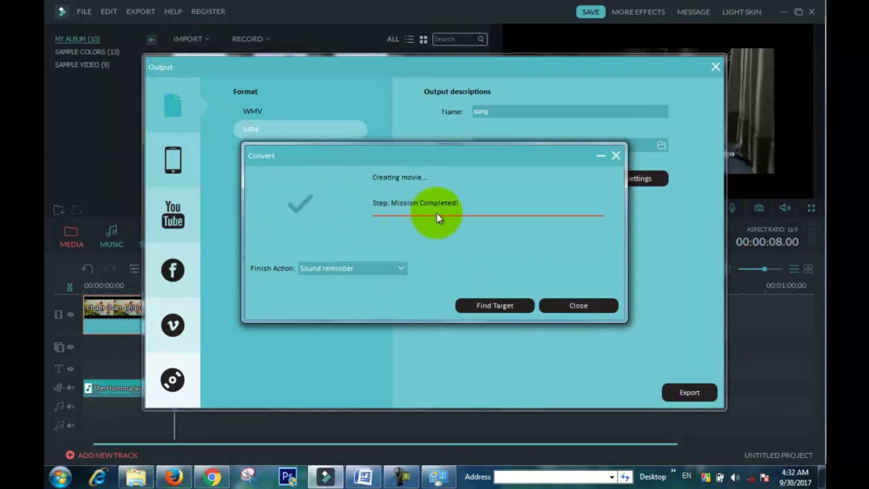
click(584, 304)
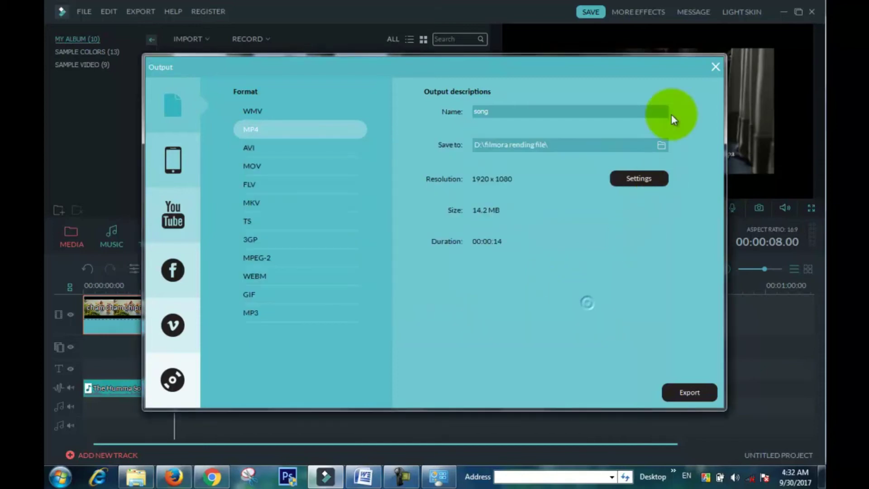
click(716, 67)
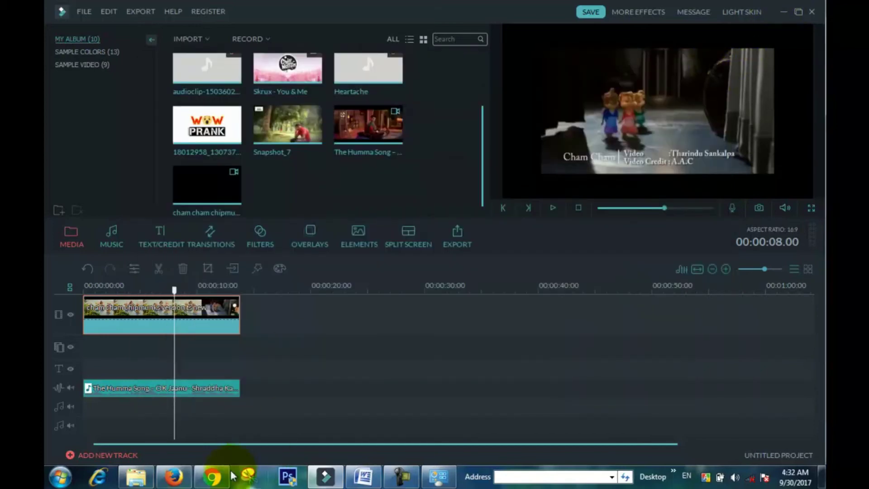
Switch to Windows Explorer and refresh the "filmora rending file" folder
click(137, 480)
click(268, 190)
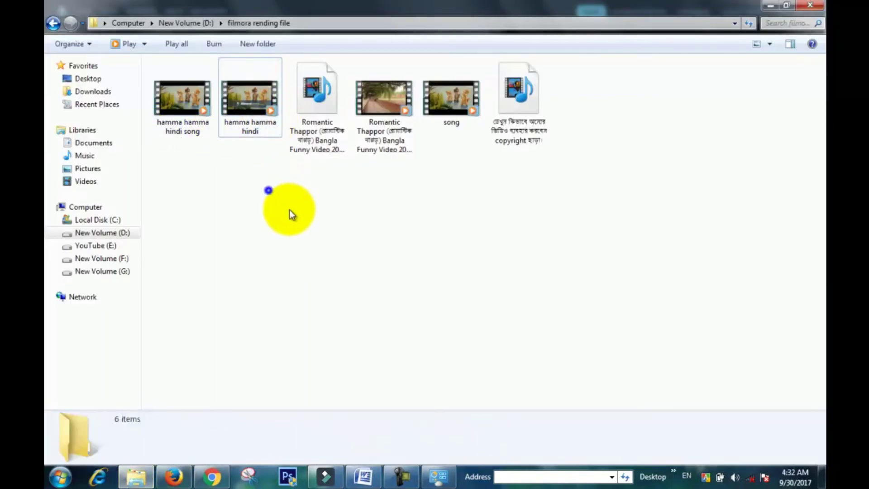
click(304, 242)
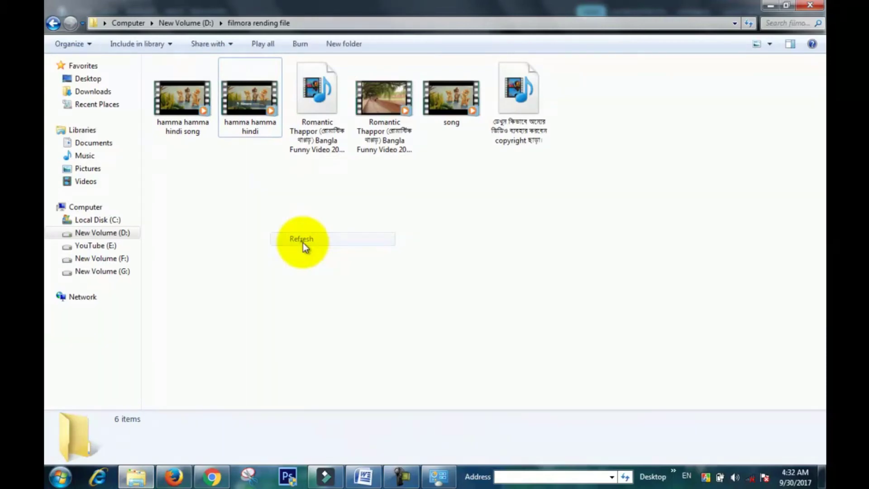
Play the exported "song" video, skip ahead and pause near its end to check for a watermark, and close the player
click(448, 93)
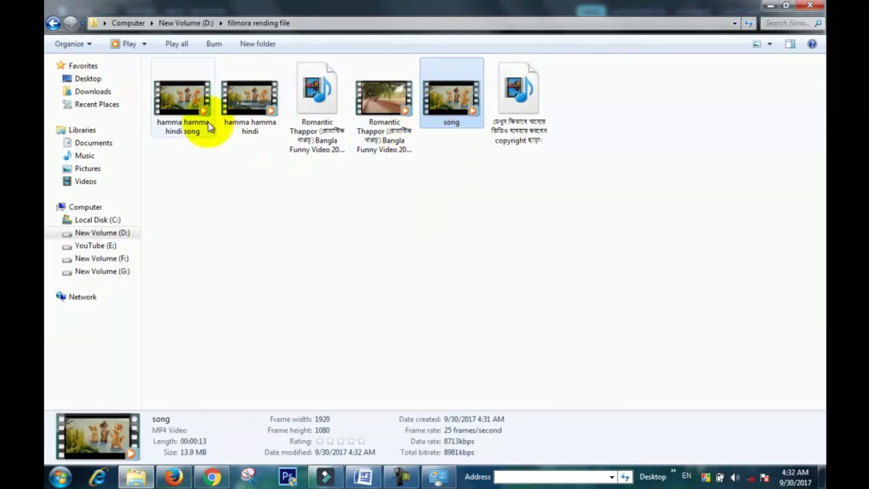
double_click(449, 112)
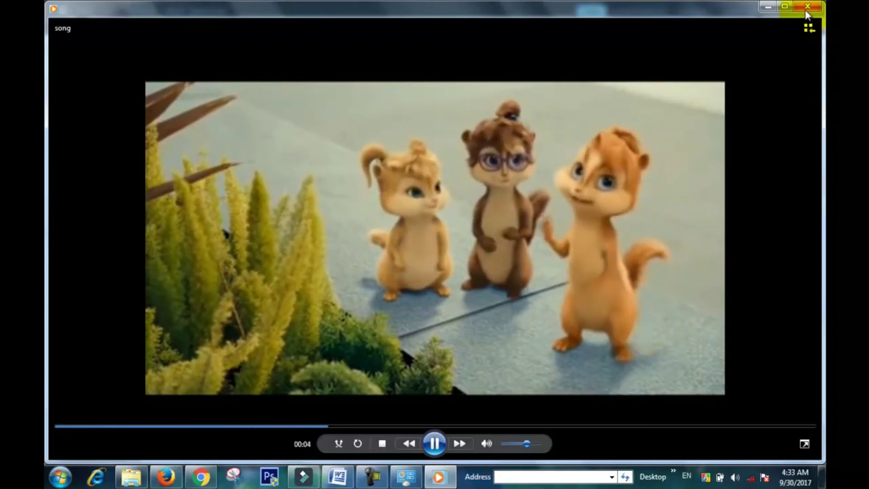
click(637, 427)
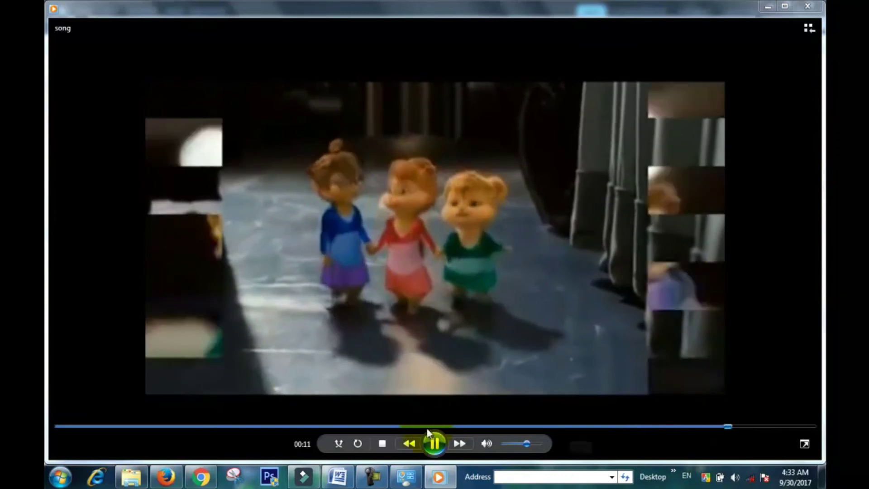
click(433, 445)
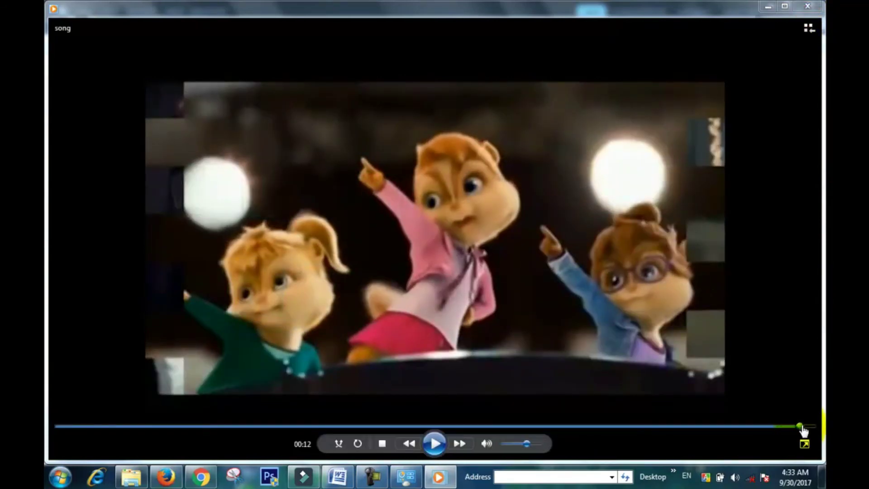
click(434, 445)
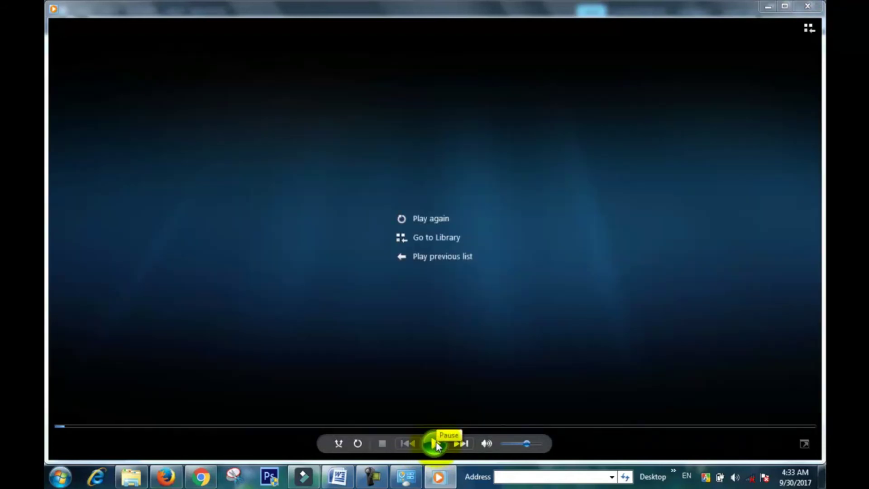
click(813, 6)
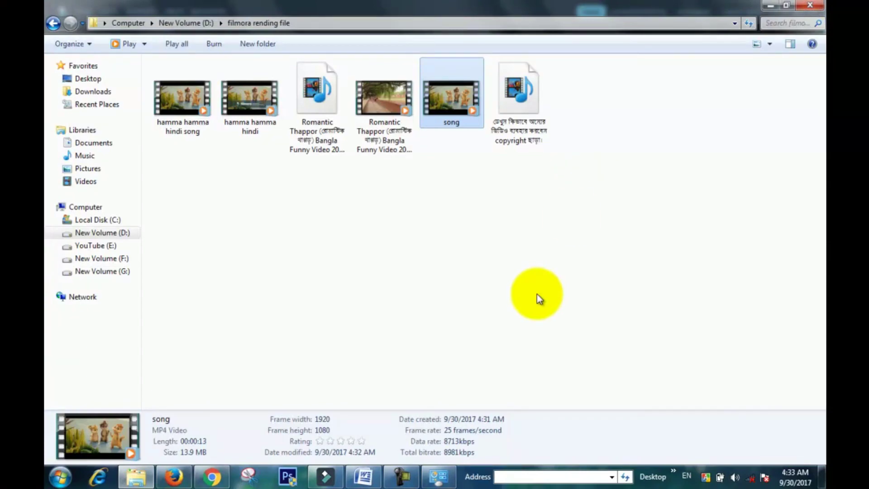
Switch to Chrome and view the Facebook page, followed by The IT Doctor YouTube channel page
mouse_move(325, 480)
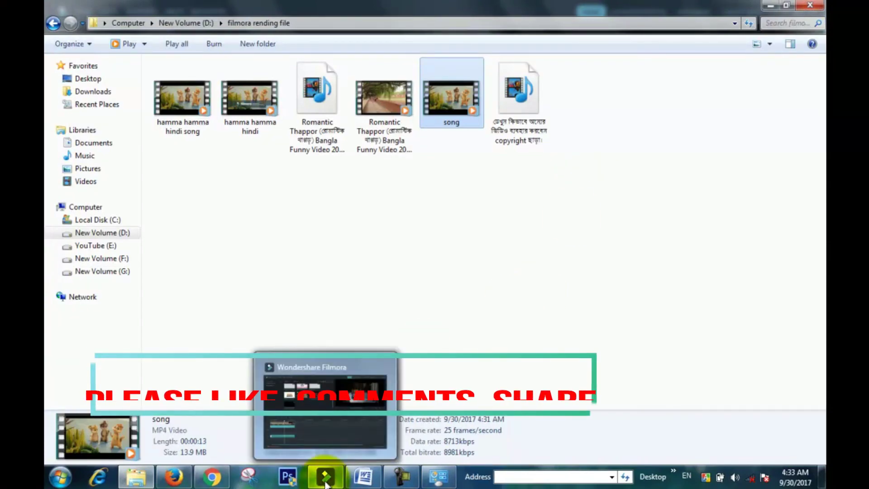
click(540, 318)
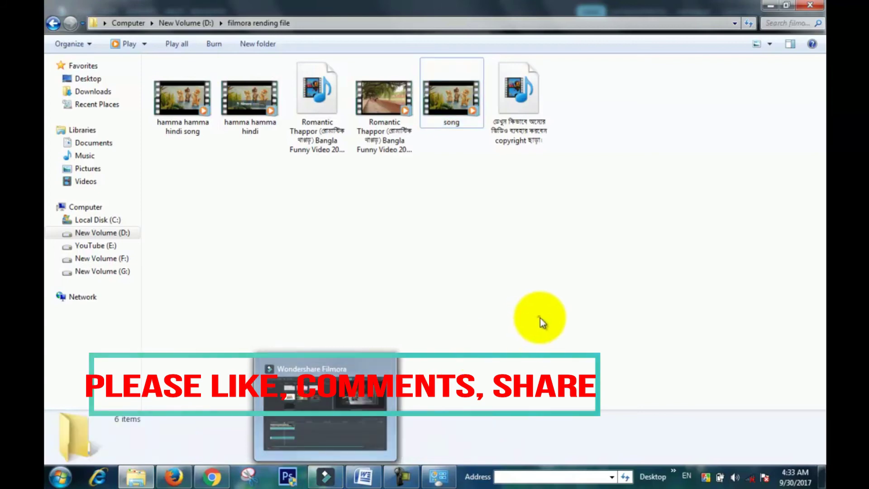
click(211, 477)
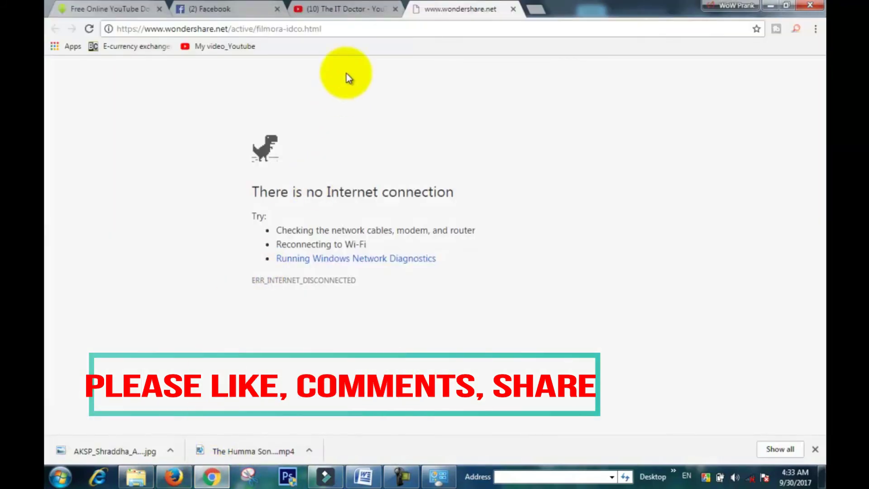
click(213, 9)
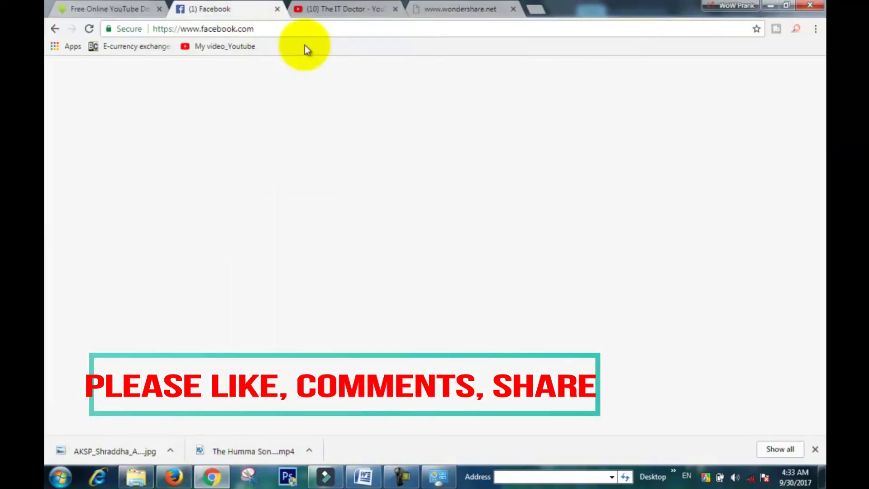
click(323, 14)
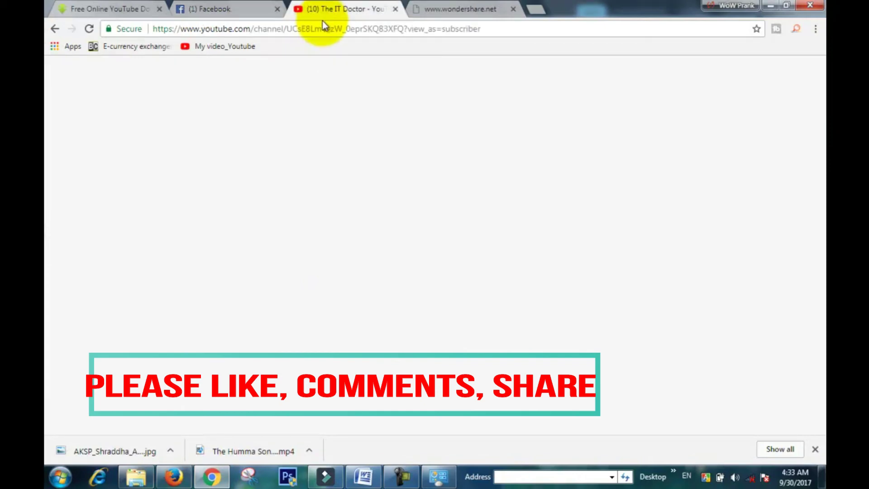